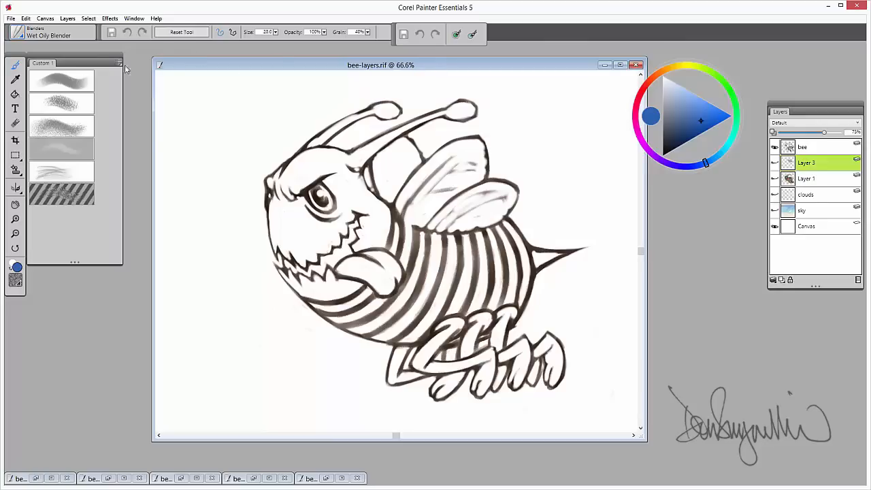
Rearrange the workspace by repositioning the Custom 1 brush palette, the colour wheel and the Layers palette
left_click_drag(76, 55, 89, 56)
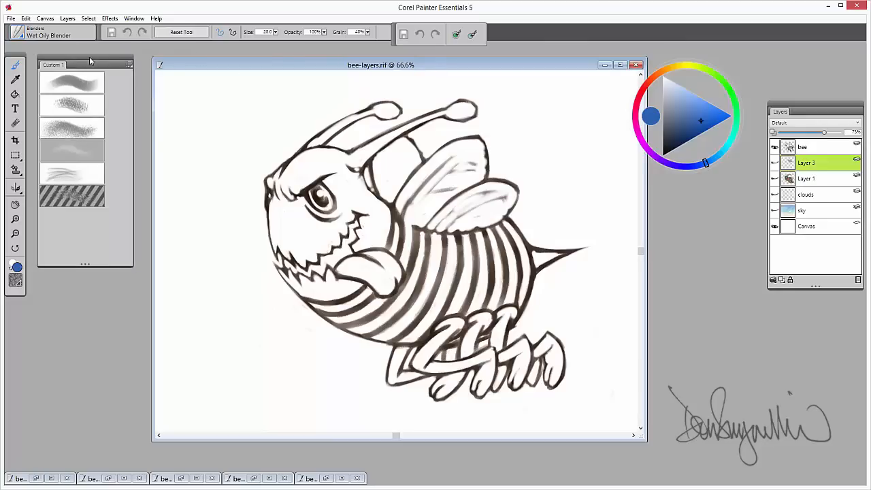
left_click(21, 36)
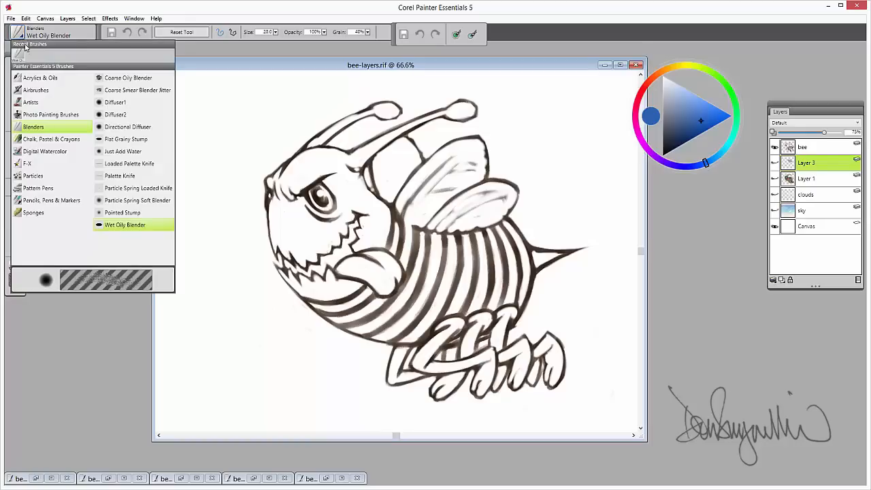
left_click(121, 11)
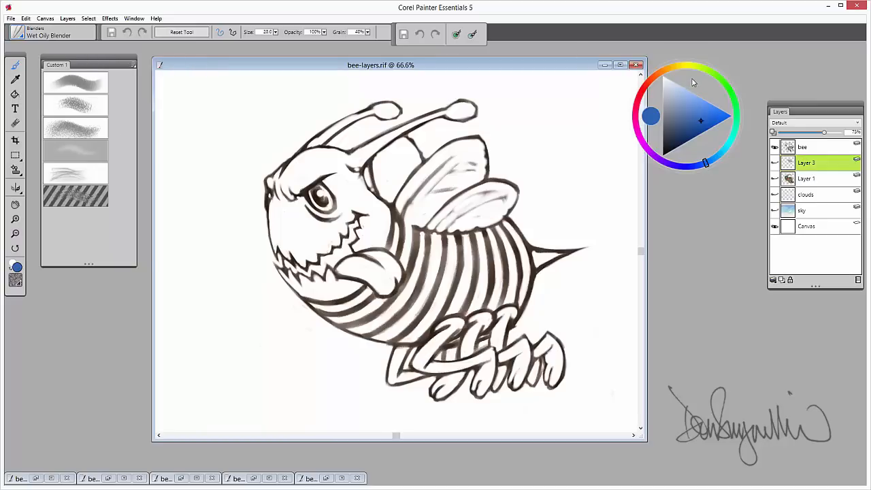
left_click_drag(695, 83, 668, 100)
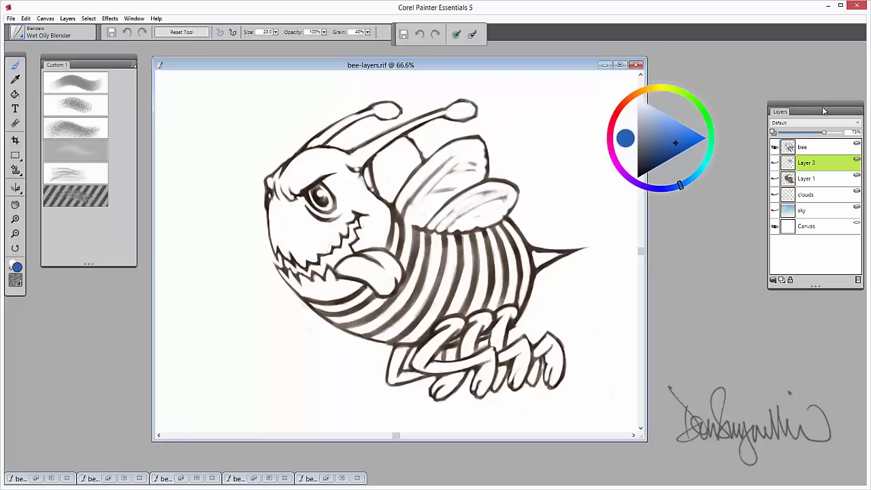
left_click_drag(808, 107, 772, 104)
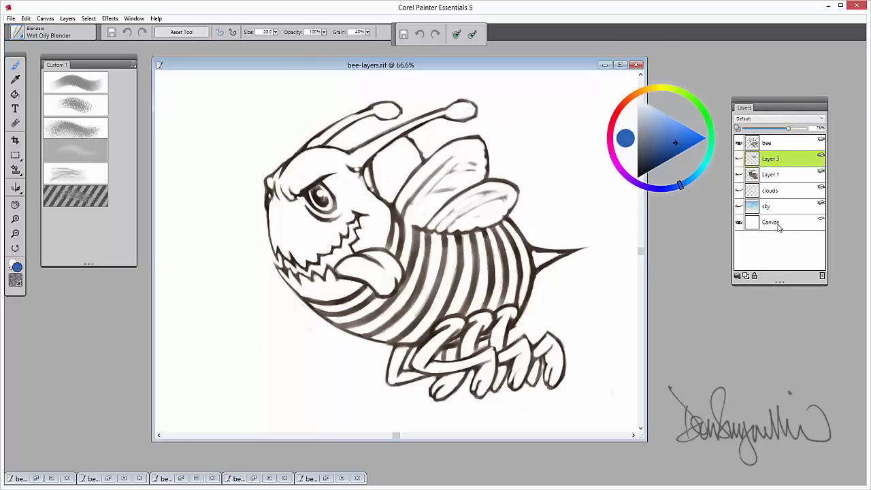
Toggle the bee line-art layer off and on, select it, and set the paint colour to a very dark brown
left_click(739, 143)
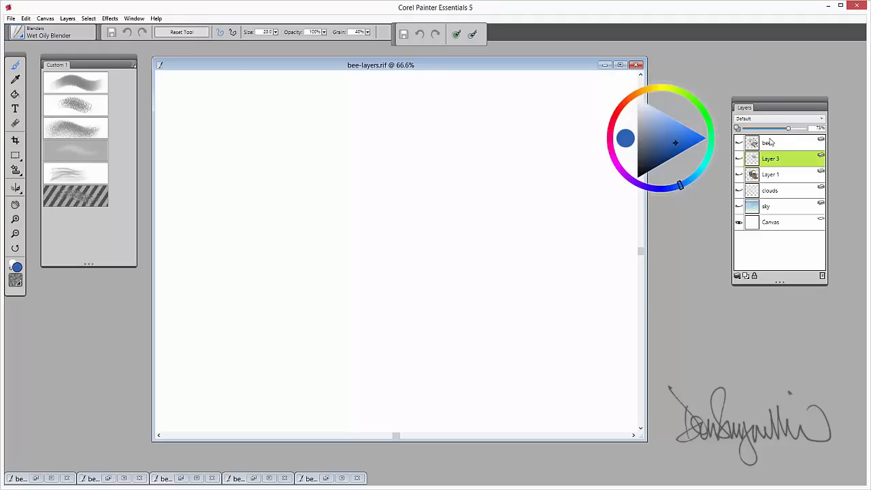
left_click(746, 144)
left_click(739, 143)
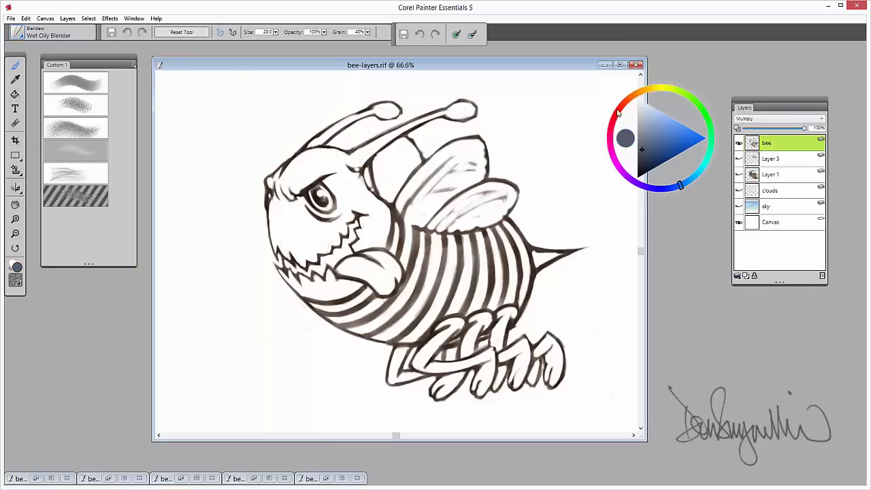
left_click_drag(643, 93, 628, 99)
left_click(642, 161)
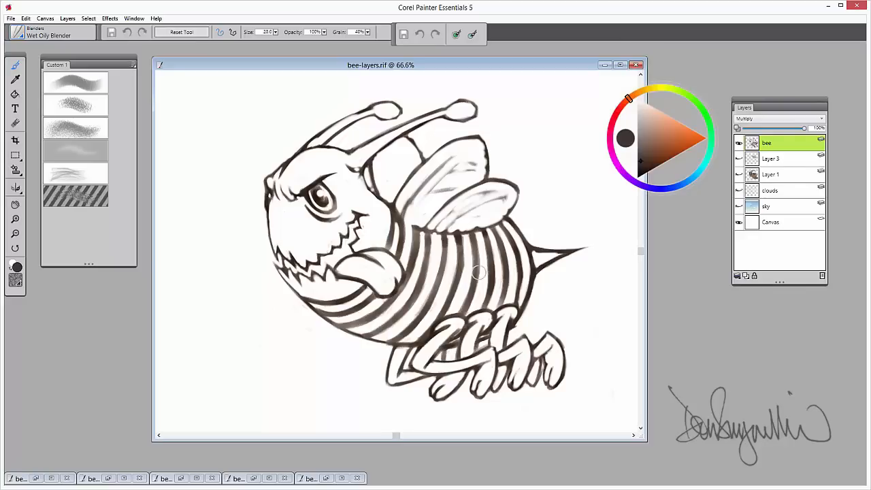
Make the sky and clouds background layers visible behind the bee line art
left_click(741, 207)
left_click(787, 209)
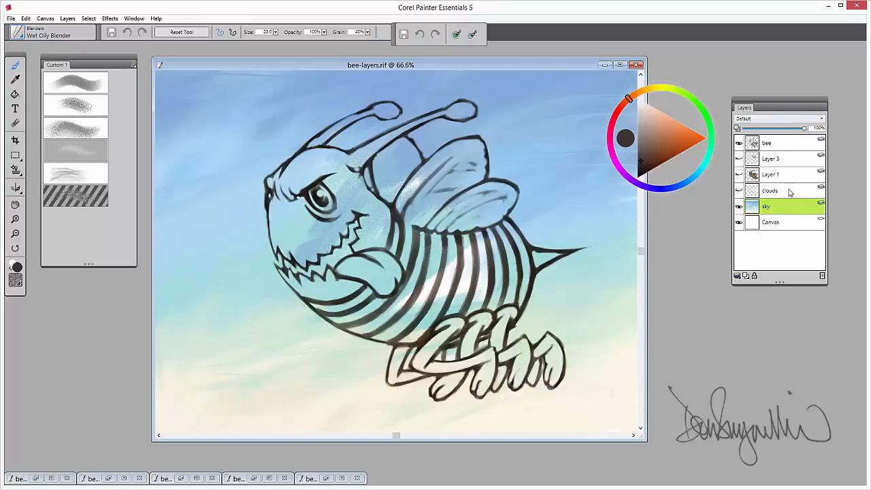
left_click(788, 193)
left_click(740, 190)
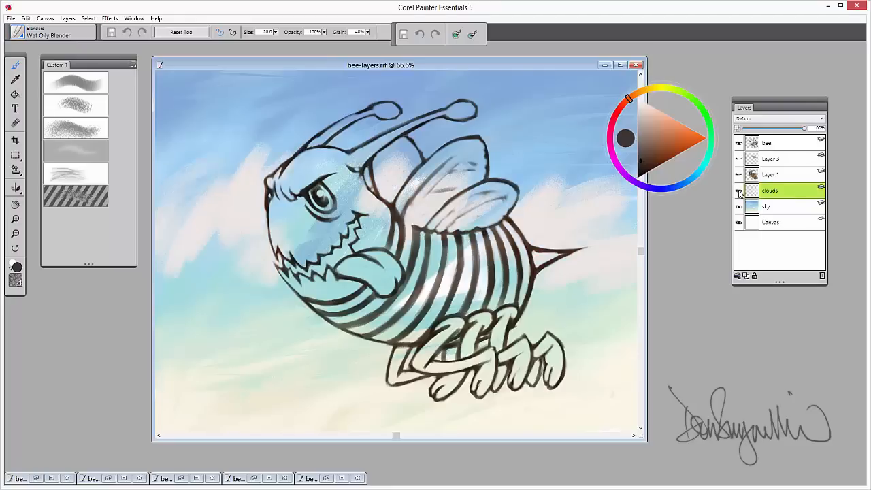
Toggle the bee line art off and on, and show Layer 1 and Layer 3 to add the bee's flat colours and wing tint
left_click(739, 143)
left_click(739, 143)
left_click(775, 175)
left_click(738, 175)
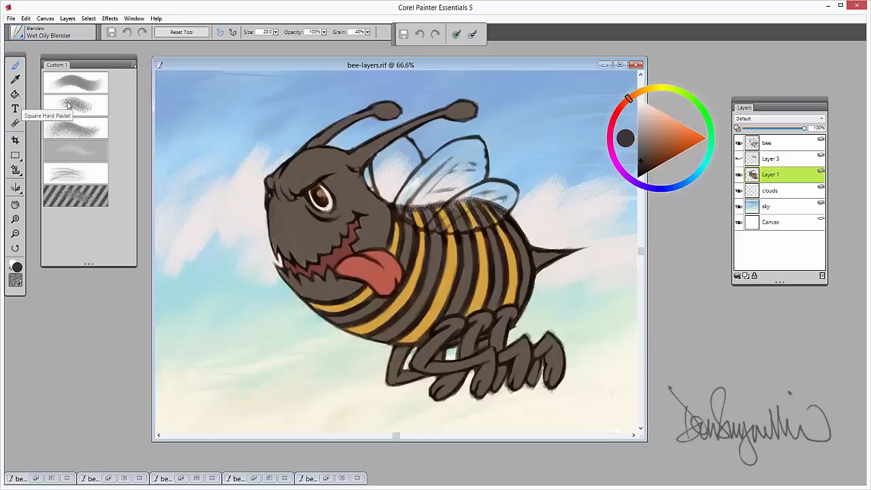
left_click(739, 159)
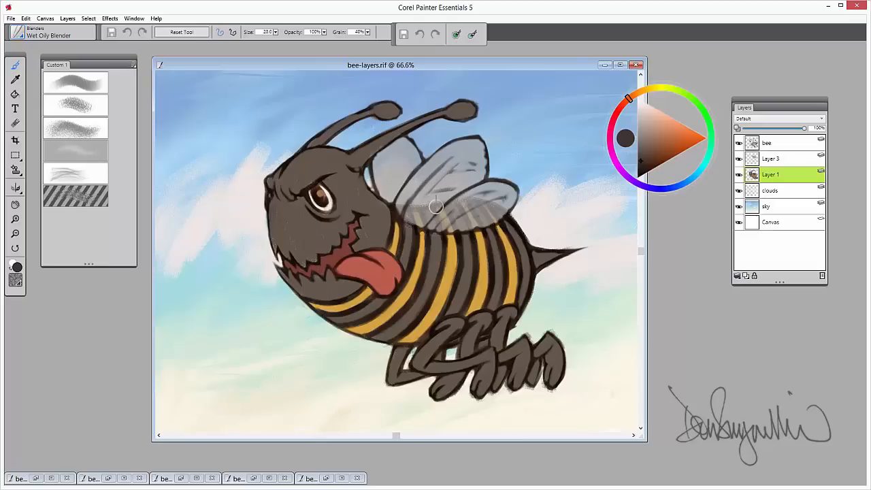
Close bee-layers.rif without saving and bring up the minimized bee-layers01.rif in a floating window
left_click(636, 66)
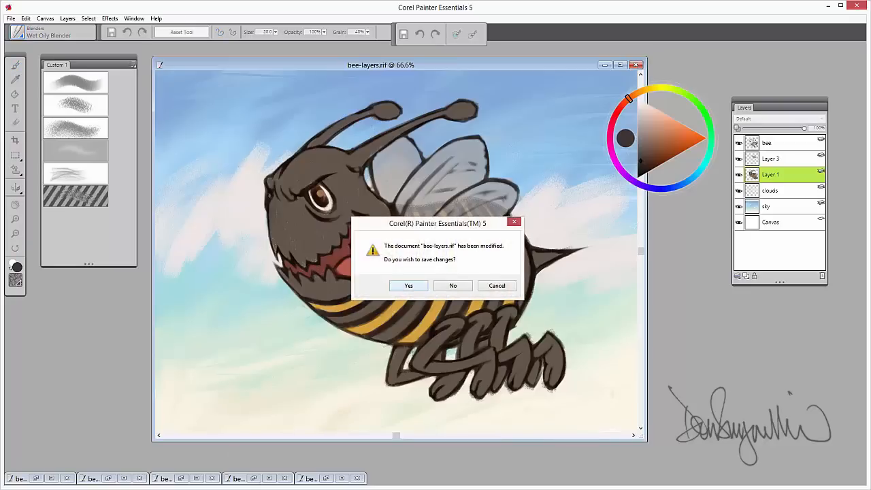
left_click(451, 289)
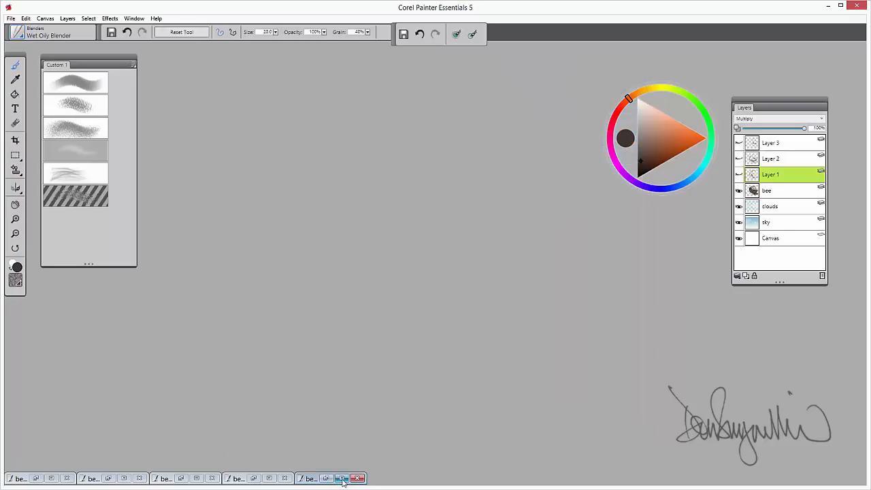
left_click(342, 478)
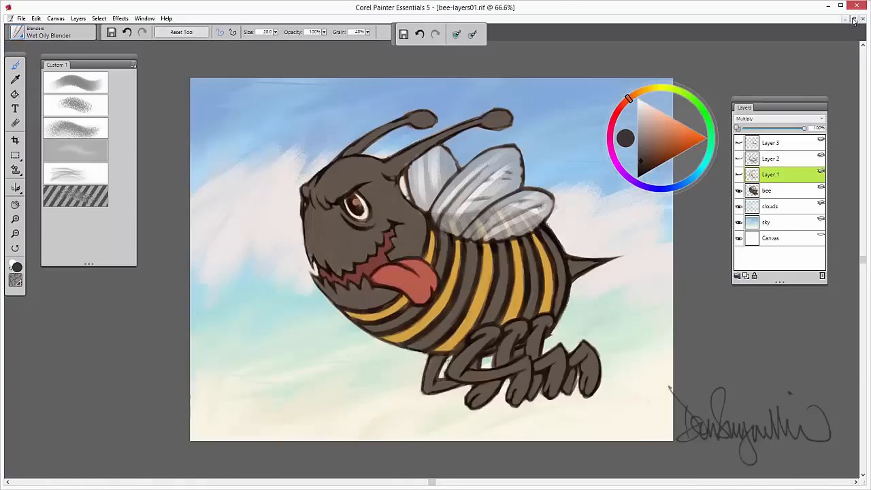
left_click(853, 20)
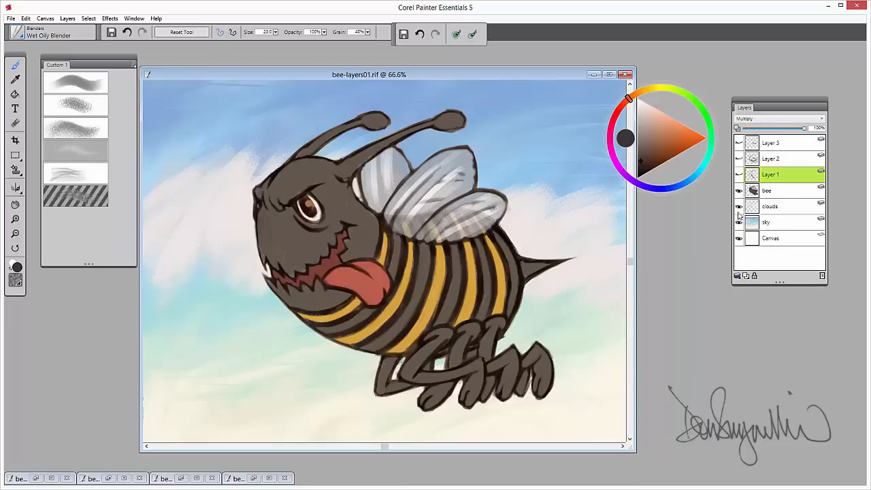
Show the shading layers Layer 1 and Layer 2 and the highlight layer Layer 3 on the bee
left_click(739, 174)
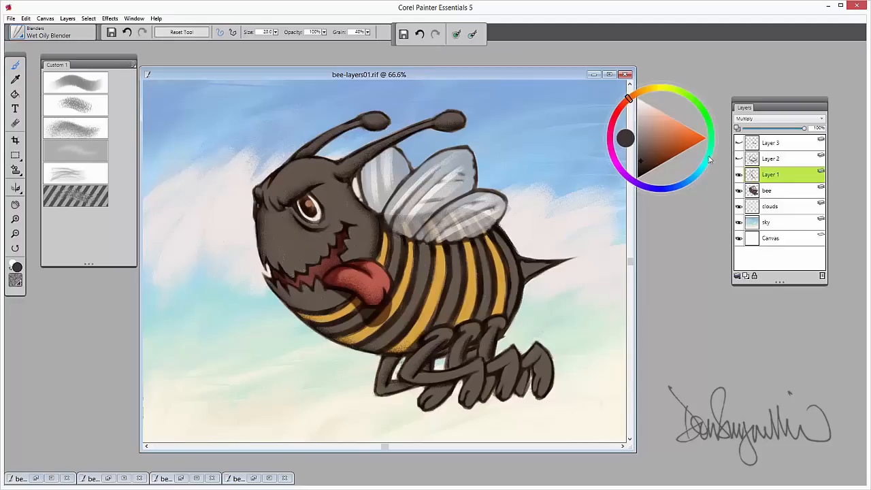
left_click(738, 158)
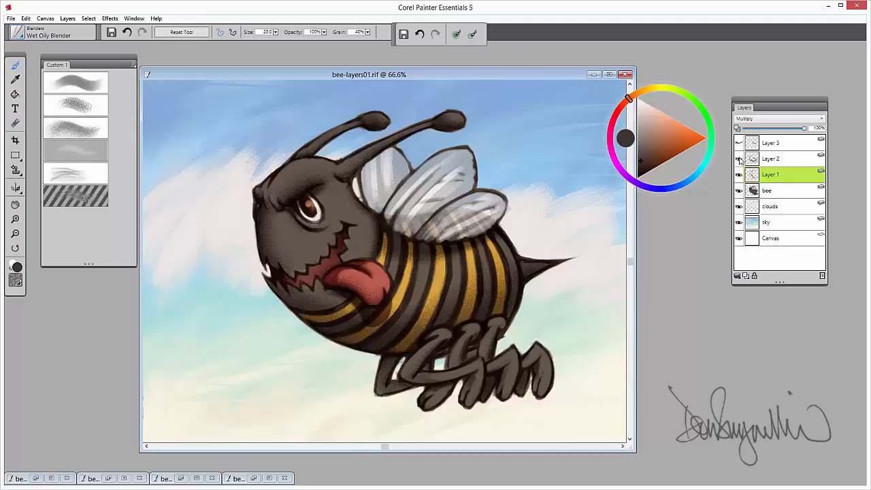
left_click(782, 161)
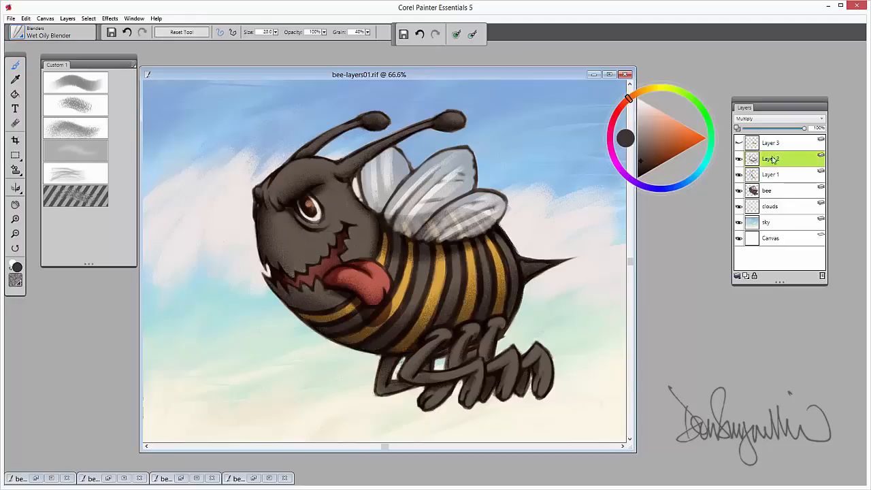
left_click(739, 143)
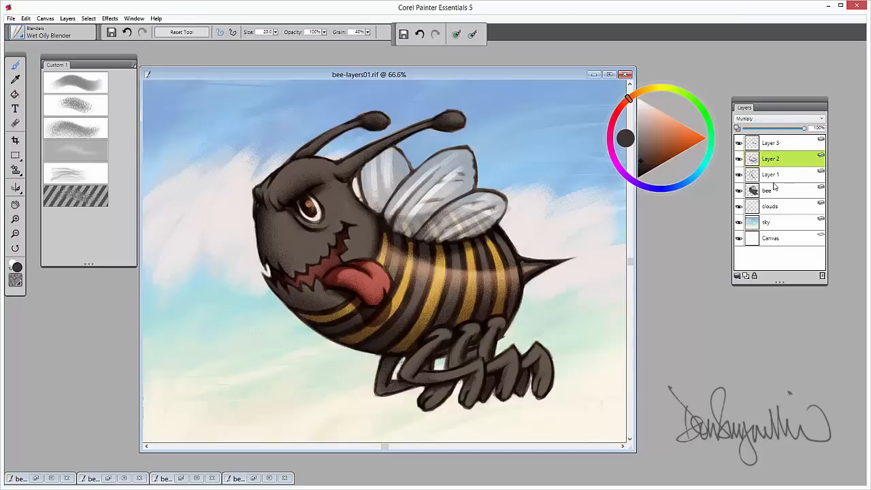
Select Layer 3, Layer 2, Layer 1 and the bee layer in turn to check each one's composite method
left_click(780, 144)
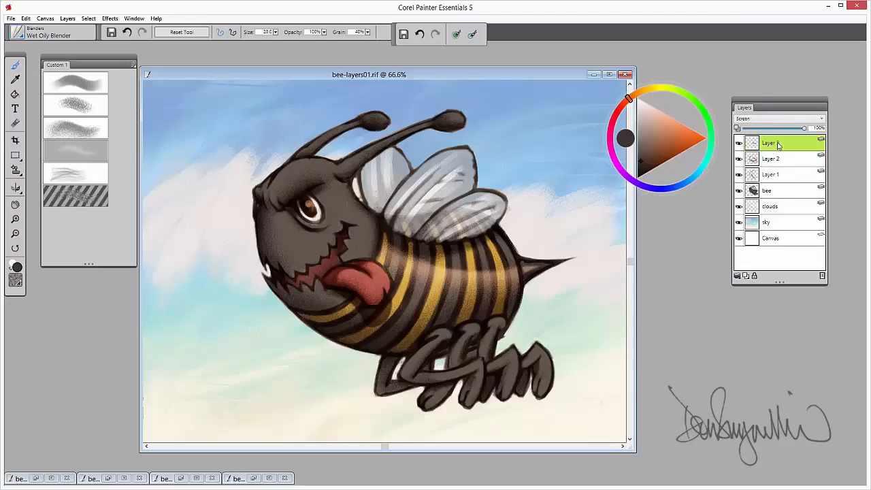
left_click(775, 160)
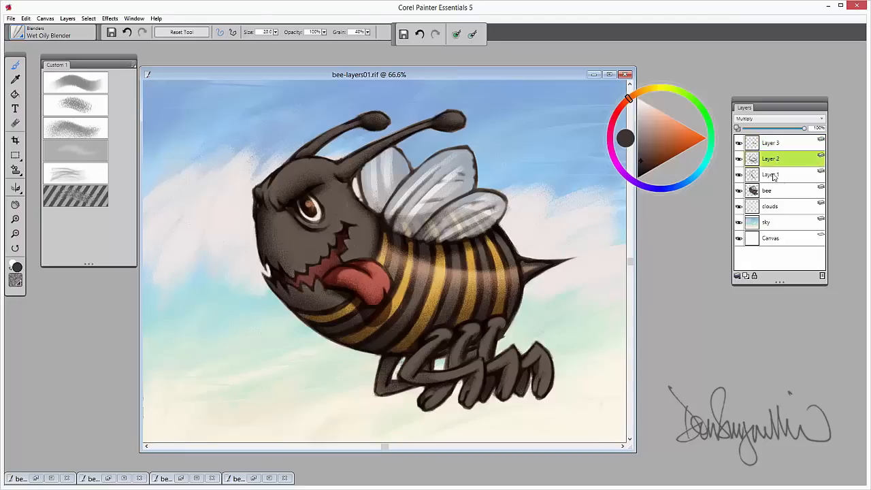
left_click(775, 177)
left_click(773, 194)
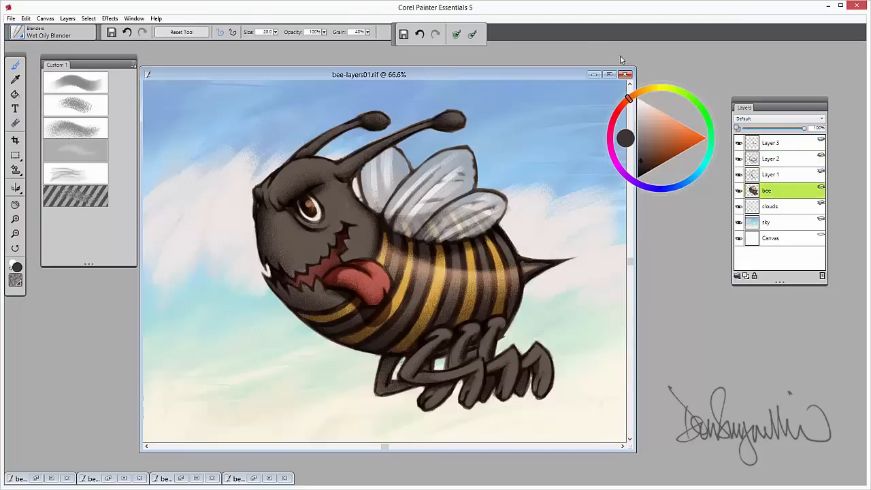
Close bee-layers01.rif without saving and bring up the minimized bee-layers03.rif
left_click(624, 74)
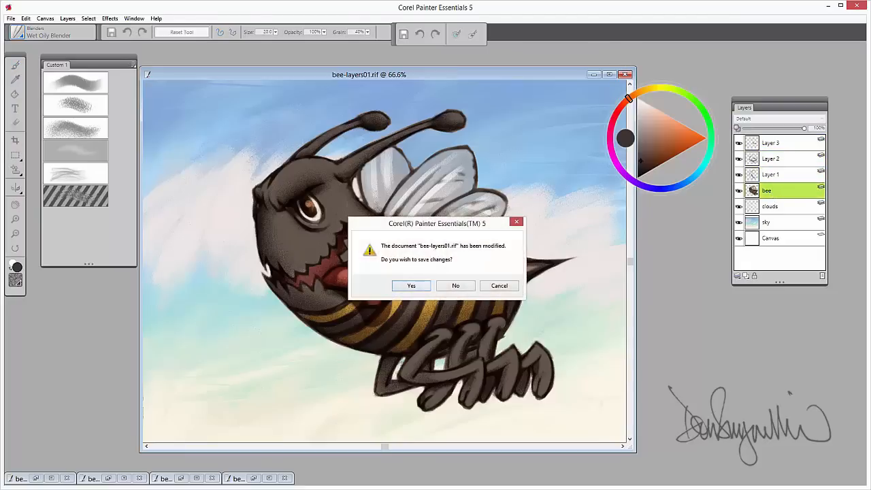
left_click(462, 291)
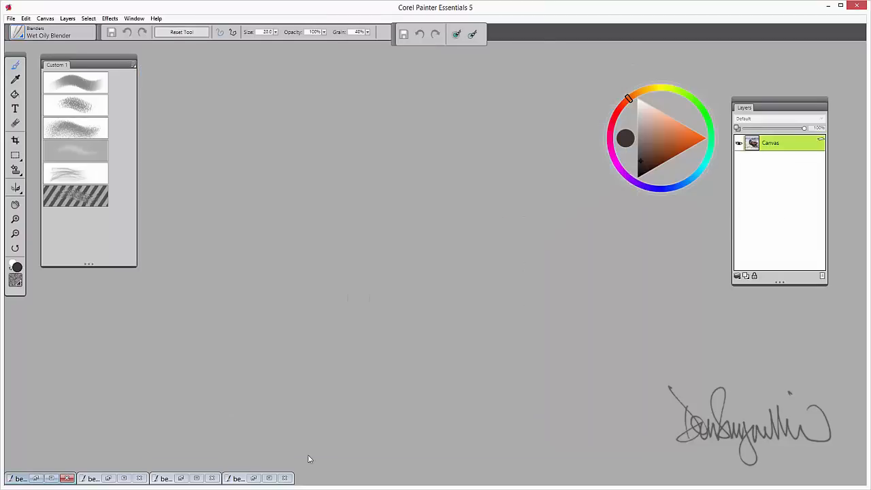
left_click(257, 478)
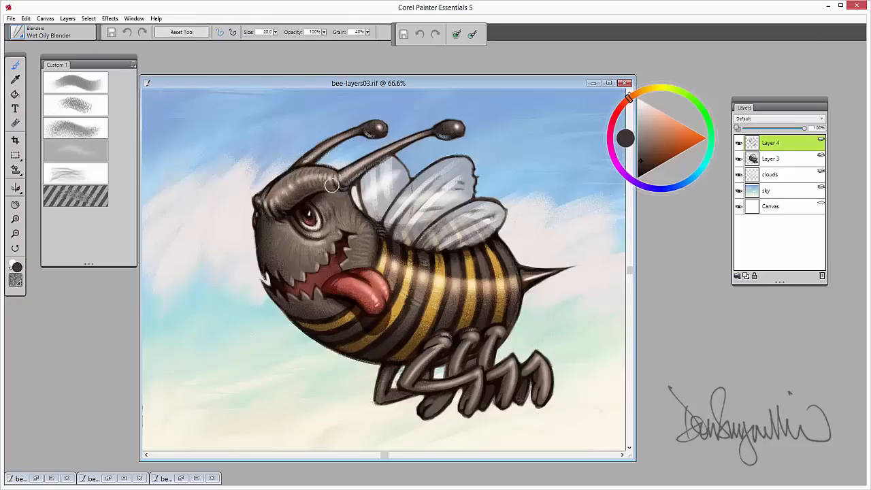
Toggle Layer 4 off and on to compare the bee with and without its fine details, and reposition the document window
left_click(739, 143)
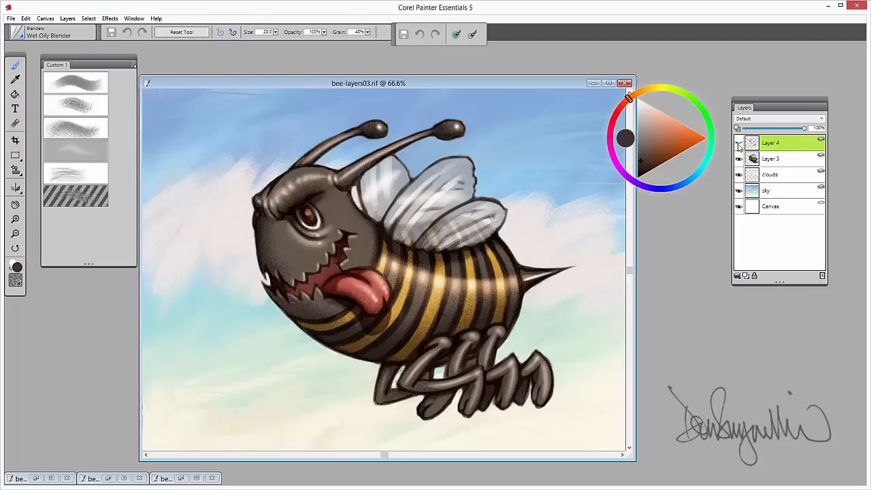
left_click(738, 143)
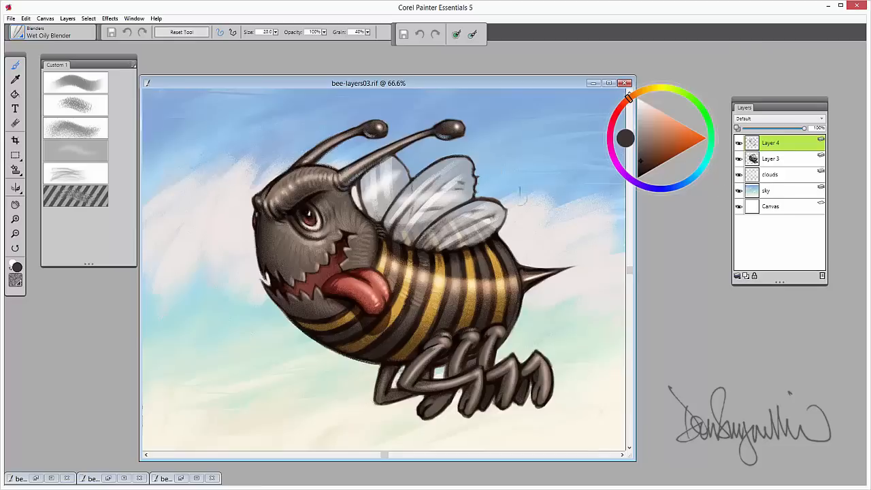
left_click_drag(513, 83, 517, 61)
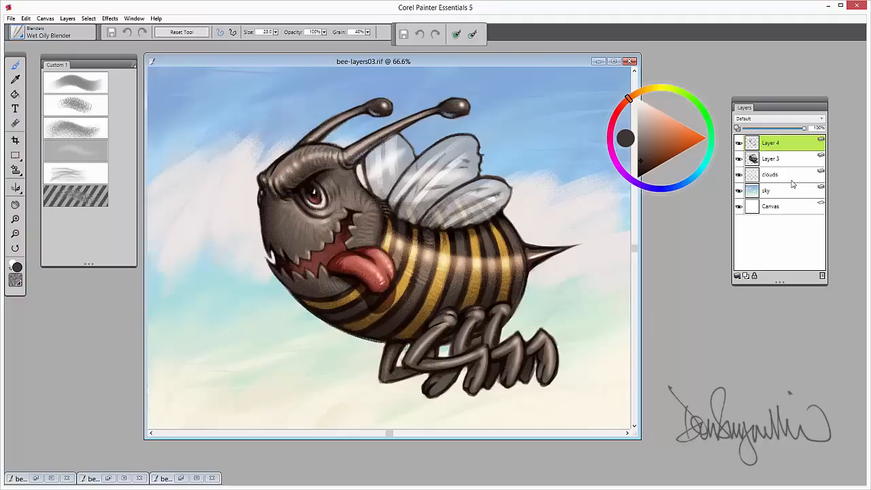
Close bee-layers03.rif without saving, bring up bee-layers06.rif, and position its window clear of the brush palette
left_click(631, 62)
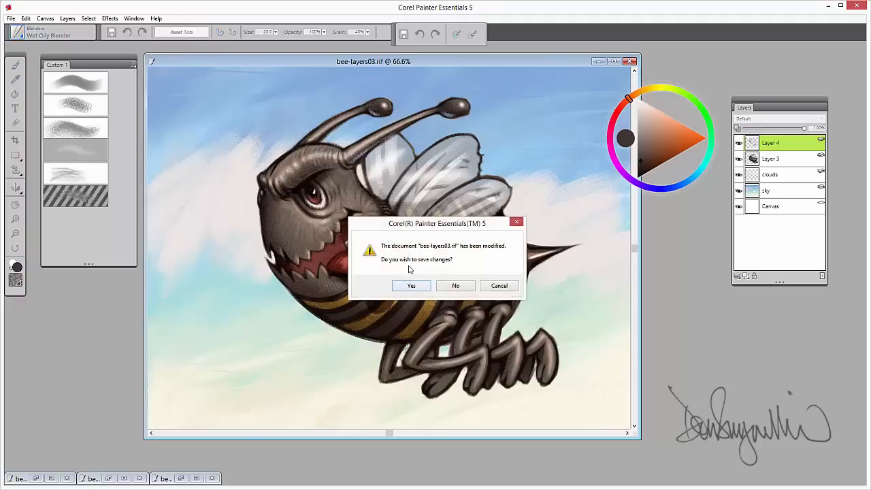
left_click(455, 285)
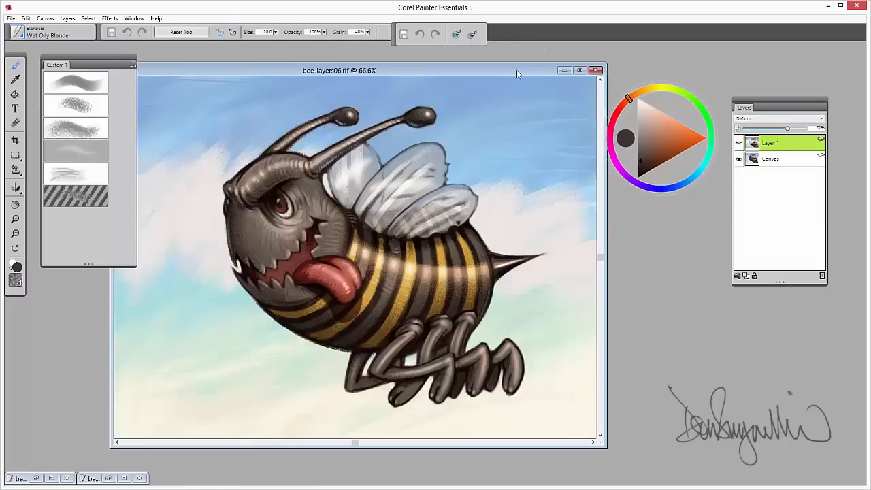
left_click_drag(517, 74, 562, 79)
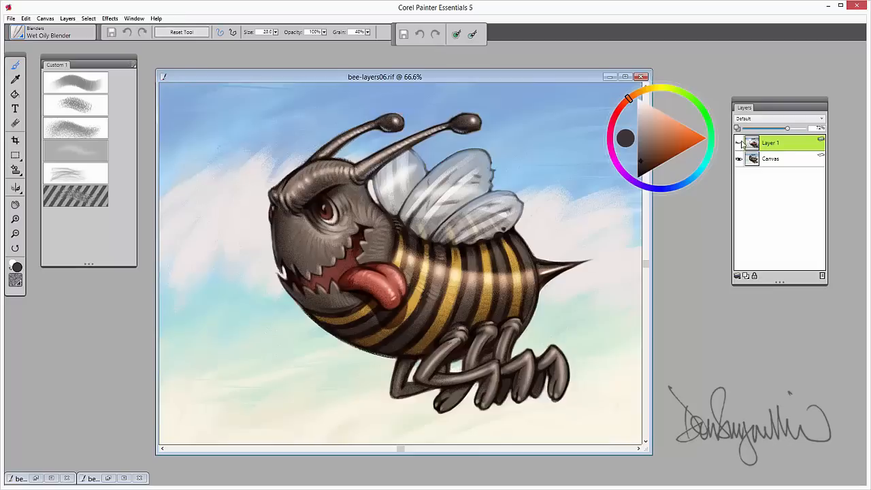
Toggle Layer 1 over the Canvas to compare the overall toning, leaving the layer shown
left_click(740, 143)
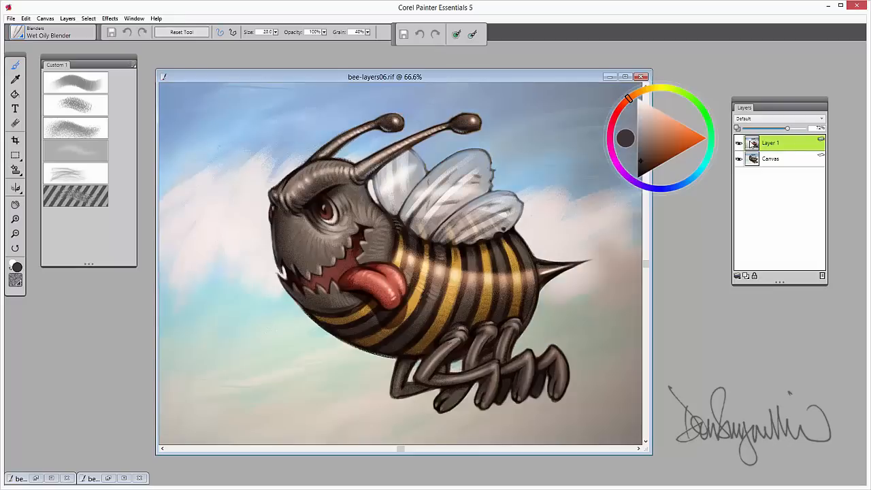
left_click(739, 143)
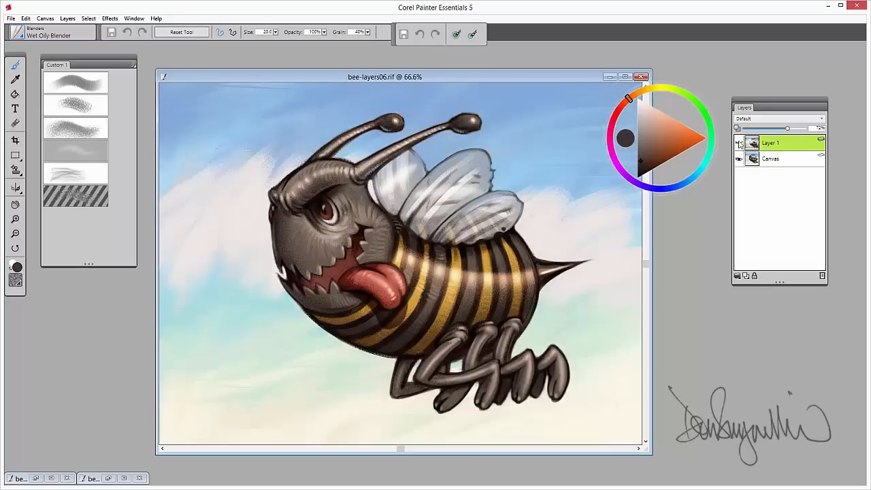
left_click(740, 144)
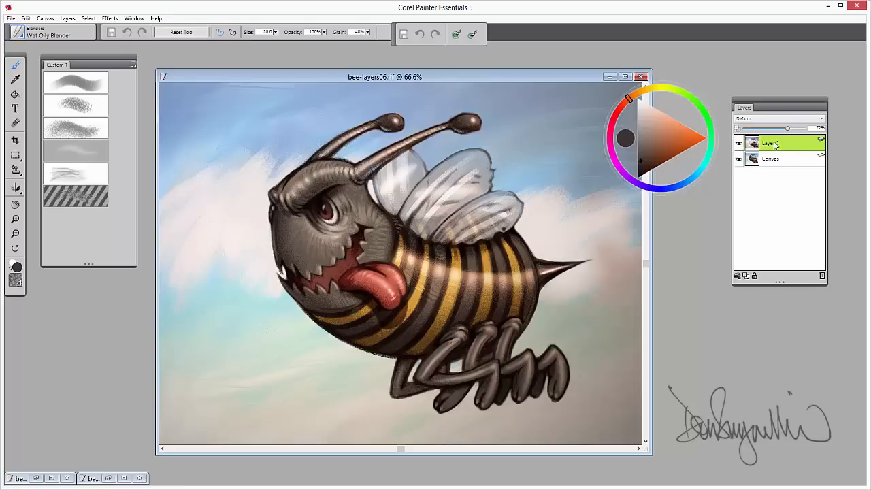
Toggle the Canvas off and on beneath Layer 1 to examine what the layer contains by itself
left_click(110, 18)
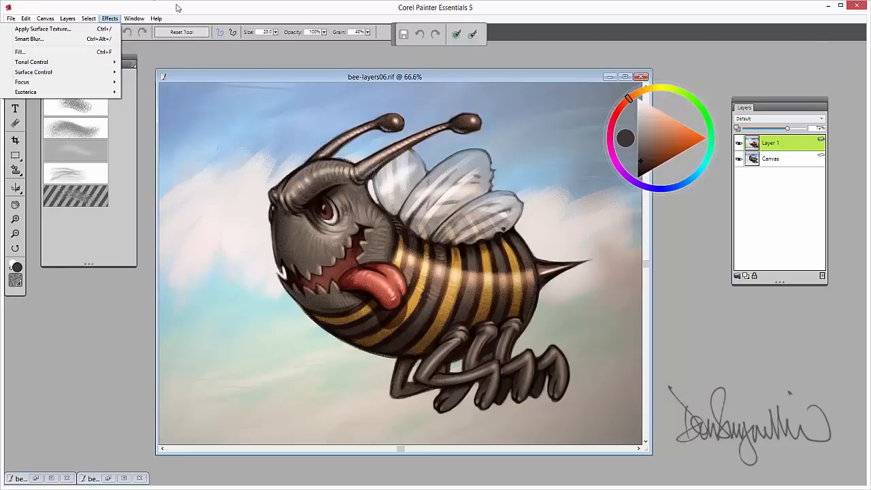
left_click(456, 76)
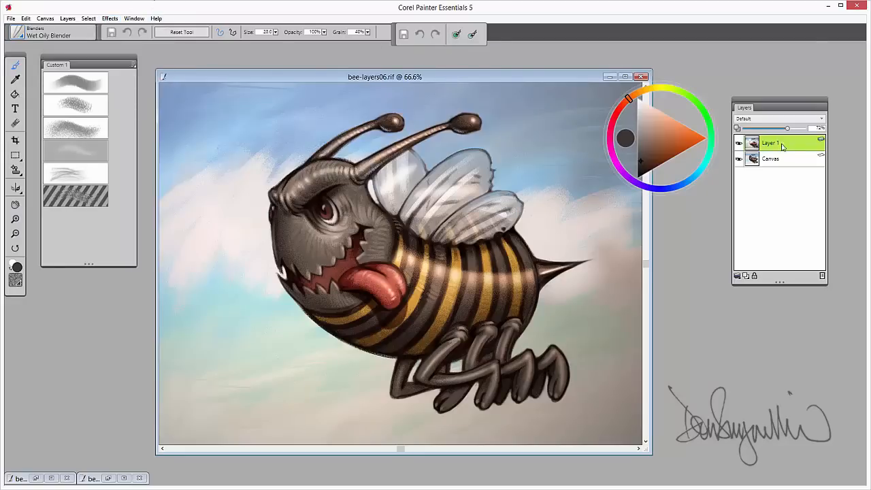
left_click(739, 159)
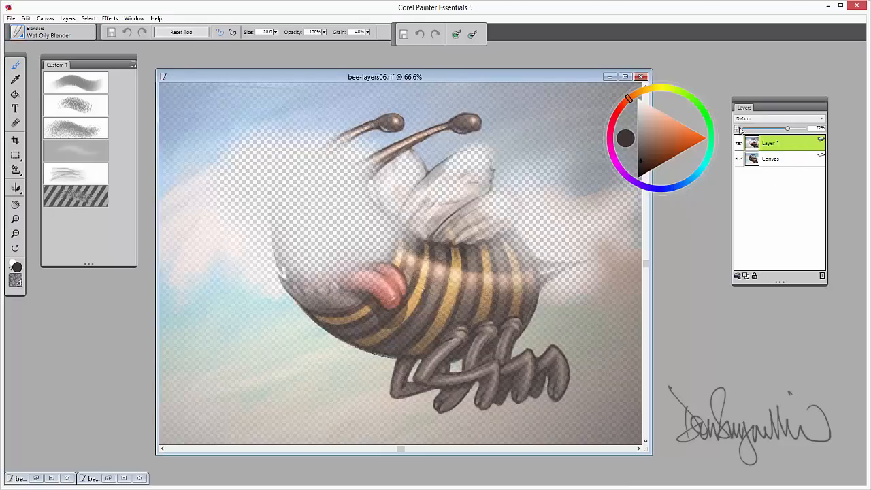
left_click(739, 158)
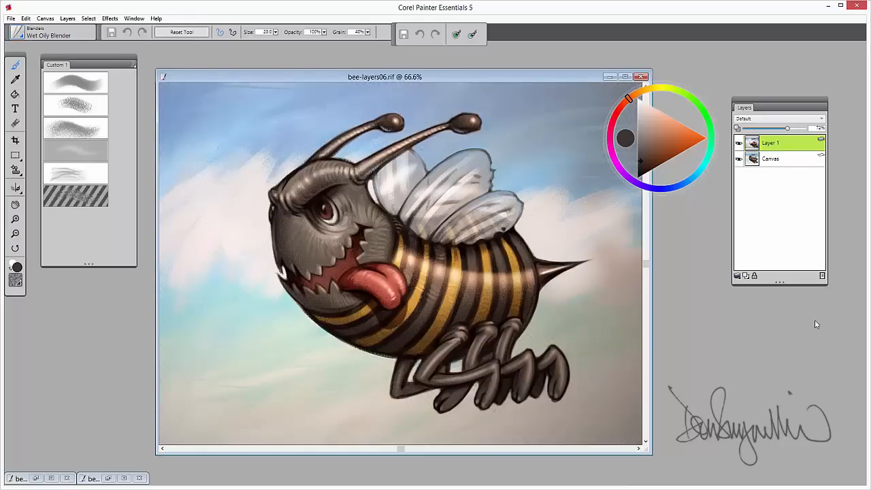
Close bee-layers06.rif without saving, bring up the minimized bee-layers08.rif, and reposition its window
left_click(641, 77)
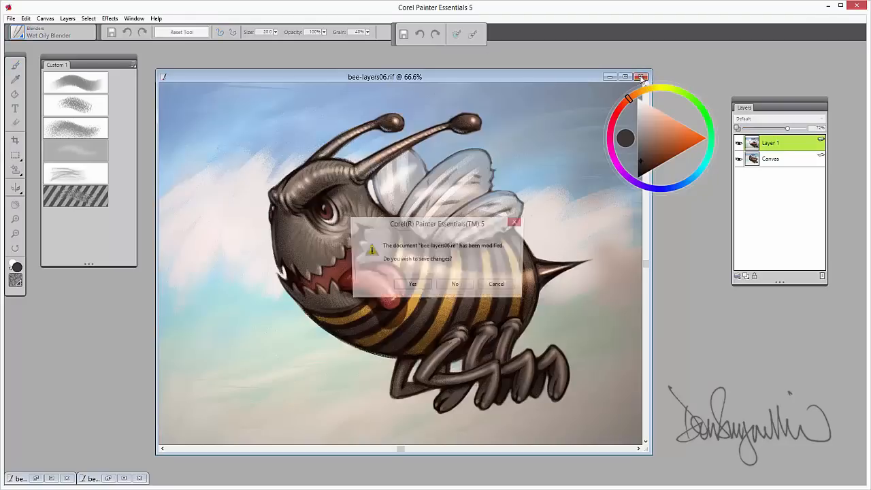
left_click(463, 286)
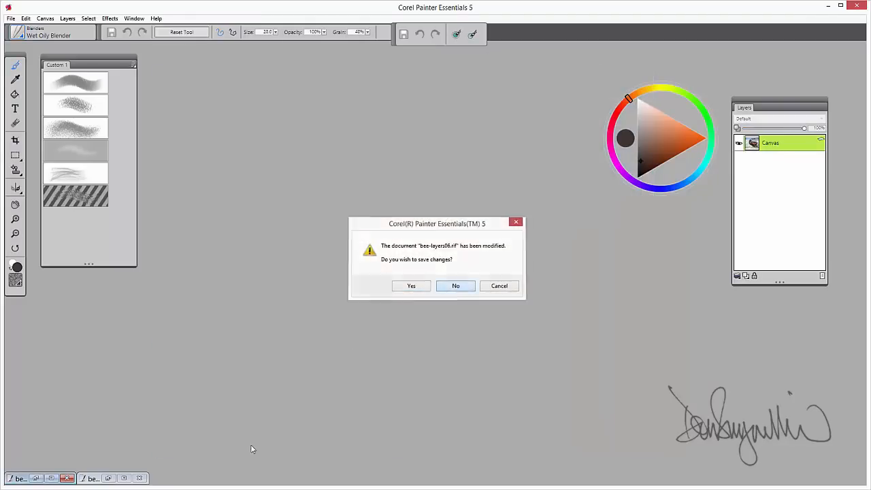
left_click(115, 478)
left_click_drag(466, 89, 505, 62)
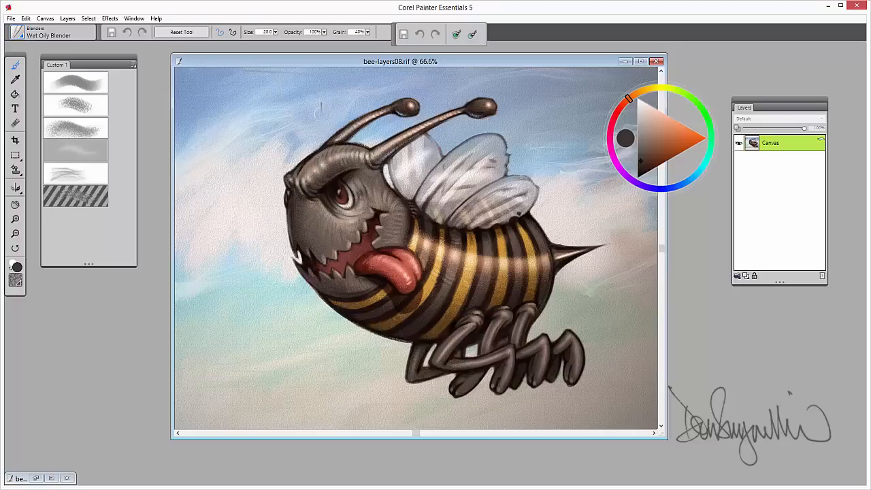
Examine the surface texture on the bee's head and the surrounding sky at 150% magnification
key("ctrl+plus")
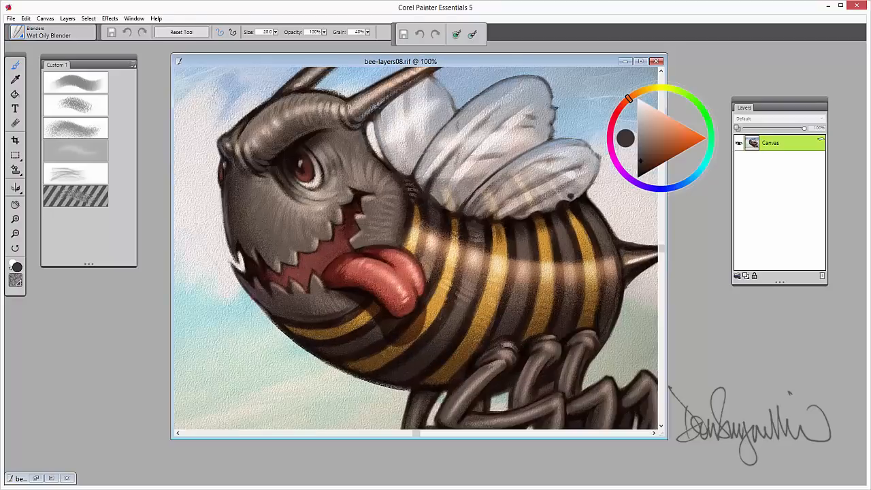
key("ctrl+plus")
mouse_move(243, 127)
left_mouse_down()
mouse_move(254, 142)
mouse_move(495, 279)
left_mouse_up()
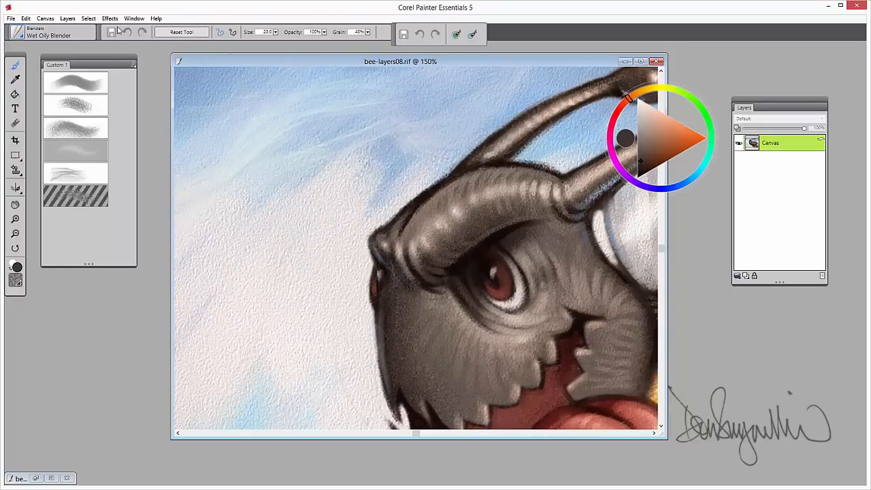
left_click(111, 18)
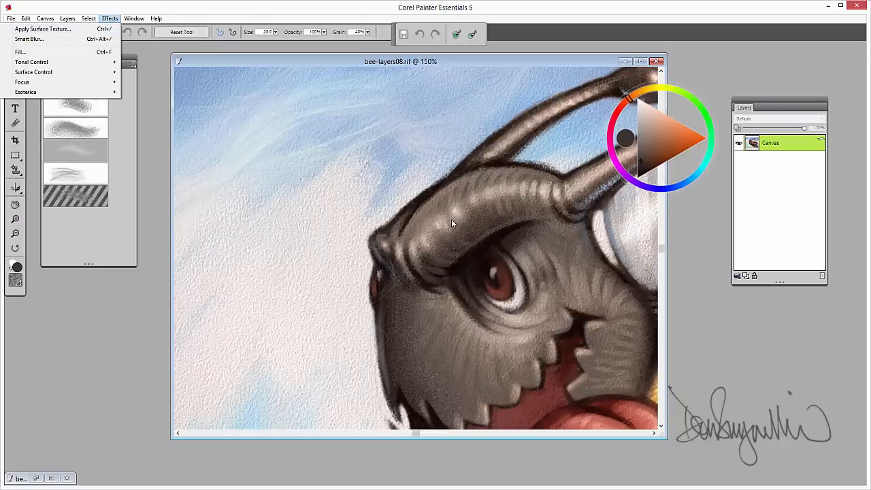
left_click(526, 54)
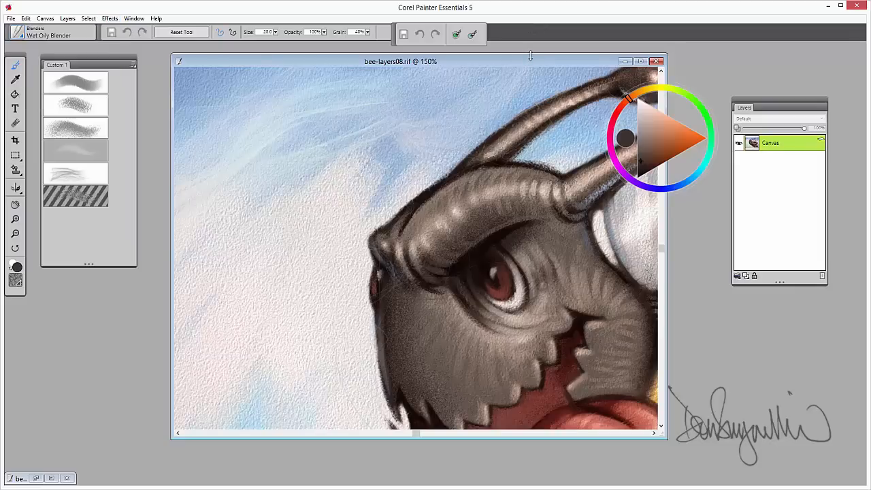
Examine the whole textured bee painting at reduced magnification, comparing it at 50% and 66.7%
key("ctrl+minus")
key("ctrl+minus")
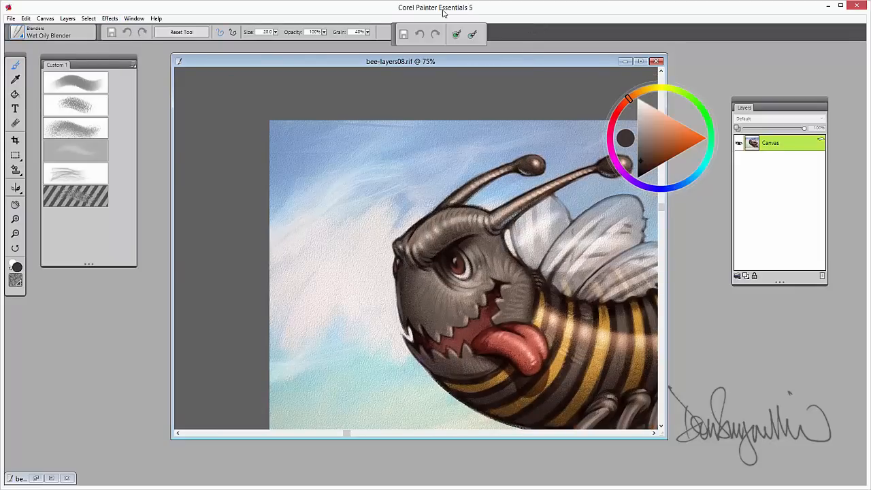
left_click_drag(453, 159, 372, 102)
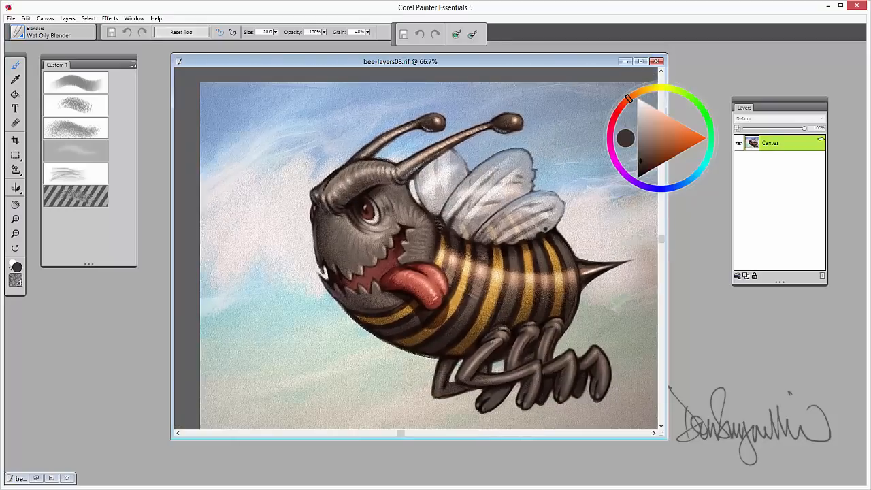
key("ctrl+minus")
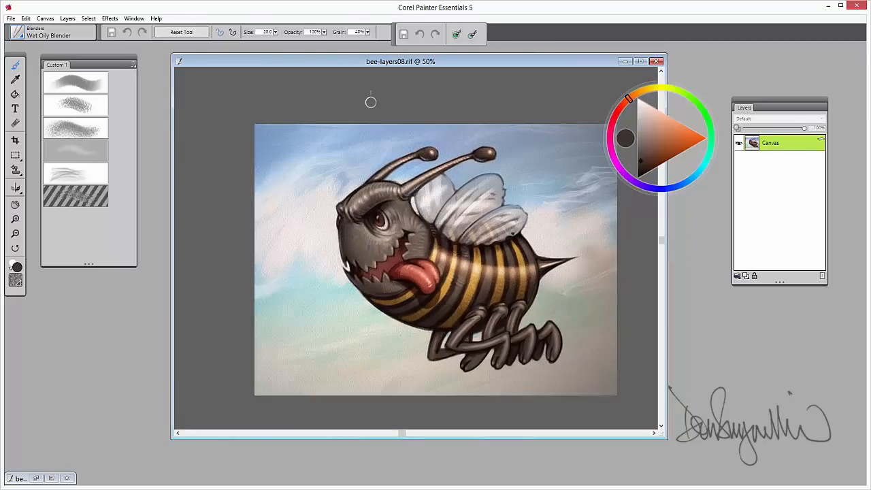
key("ctrl+plus")
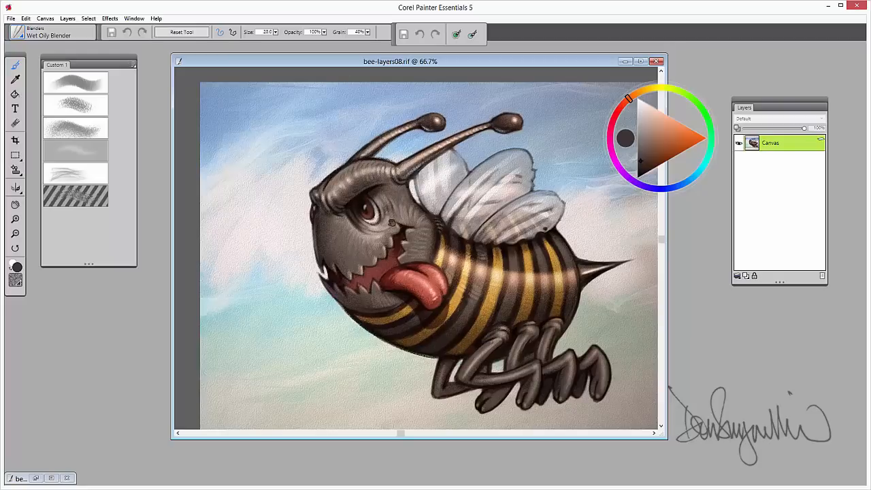
left_click_drag(345, 203, 366, 207)
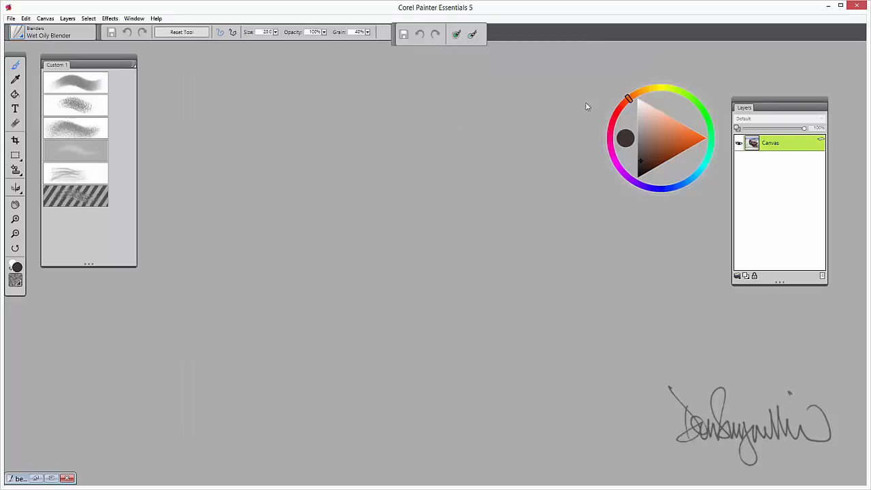
Close bee-layers08.rif and bring up the minimized bee-layers09.rif in a maximized window
left_click(657, 61)
left_click(54, 479)
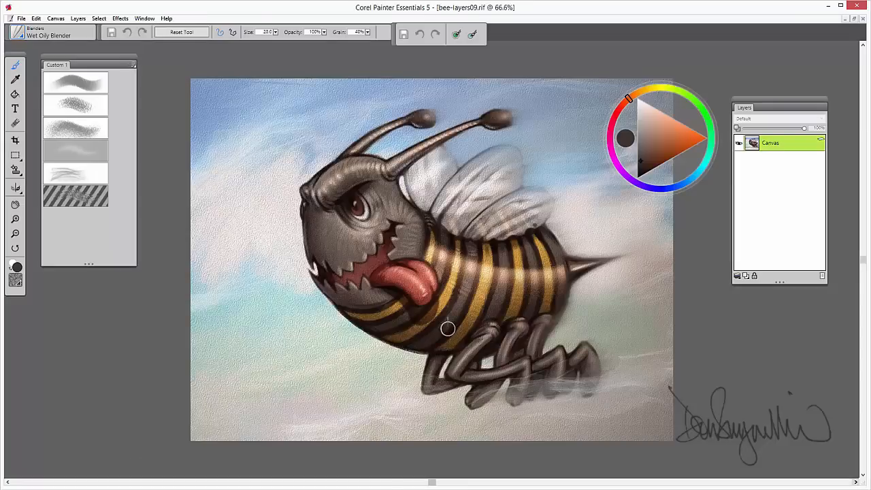